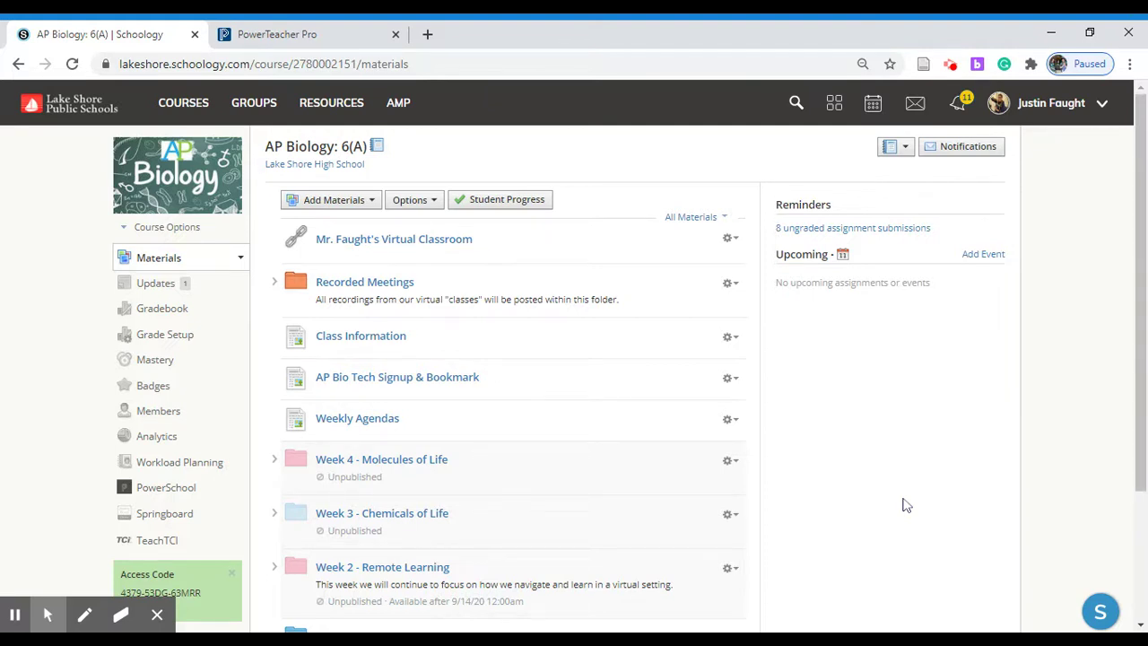
# - Open AP Biology's Grade Setup to show grading period LS S1 and its M1, M2, E1 weights
pyautogui.click(184, 338)
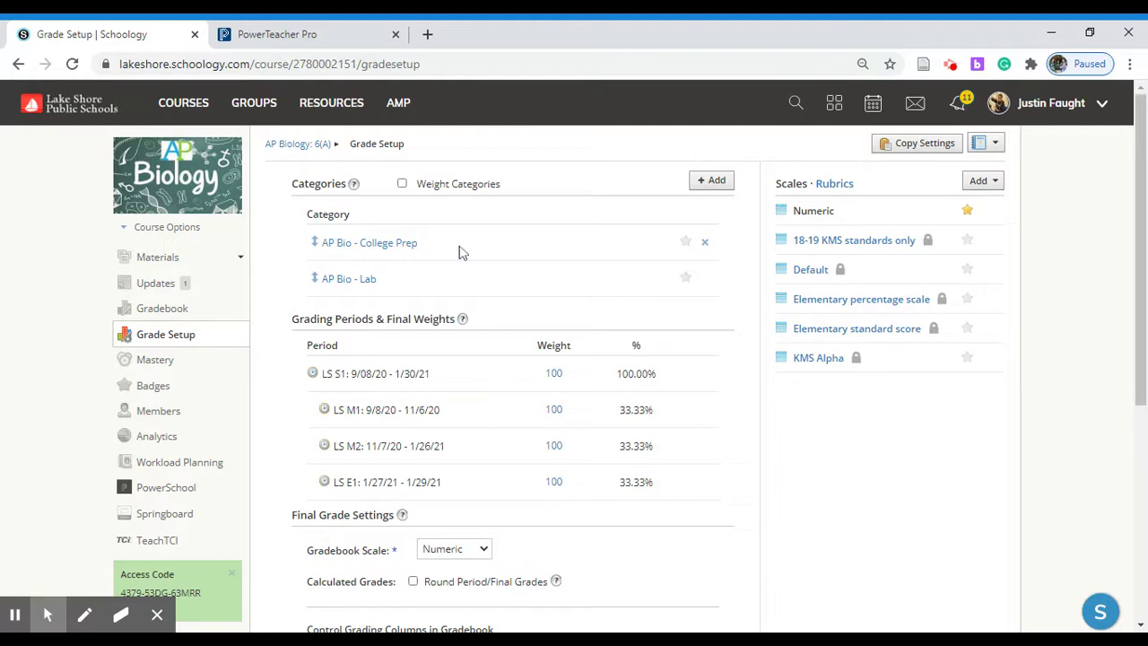
# - In PowerTeacher Pro, open the 1(A) Biology S1 categories and select the 'AP Bio - Activity' name
pyautogui.click(328, 30)
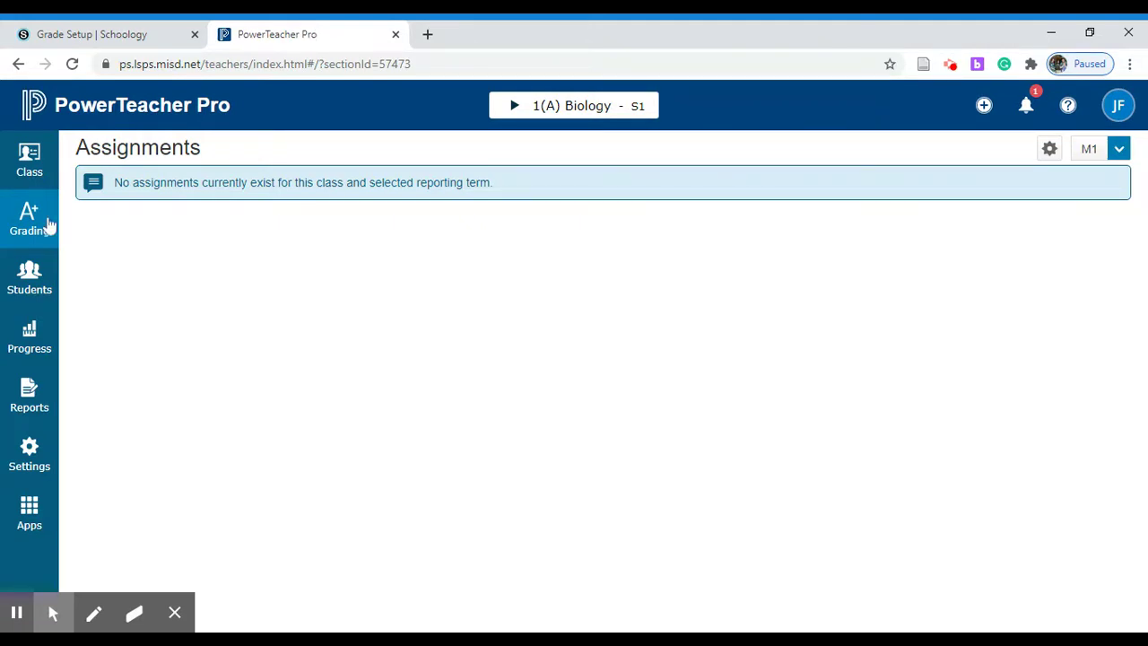
pyautogui.click(49, 224)
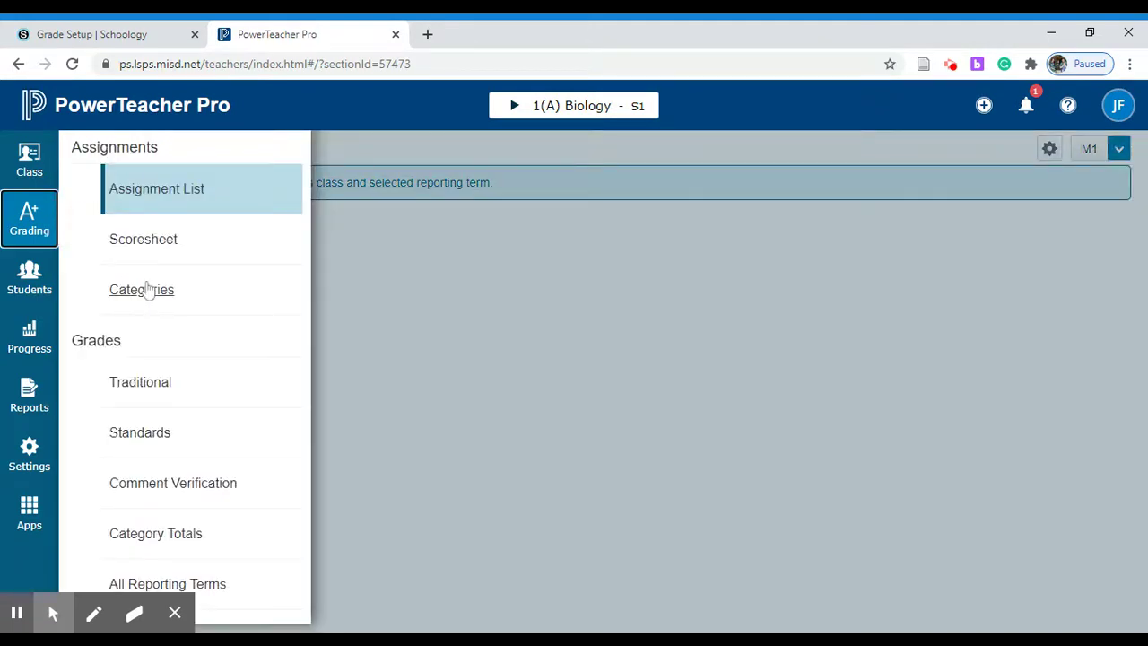
pyautogui.click(142, 289)
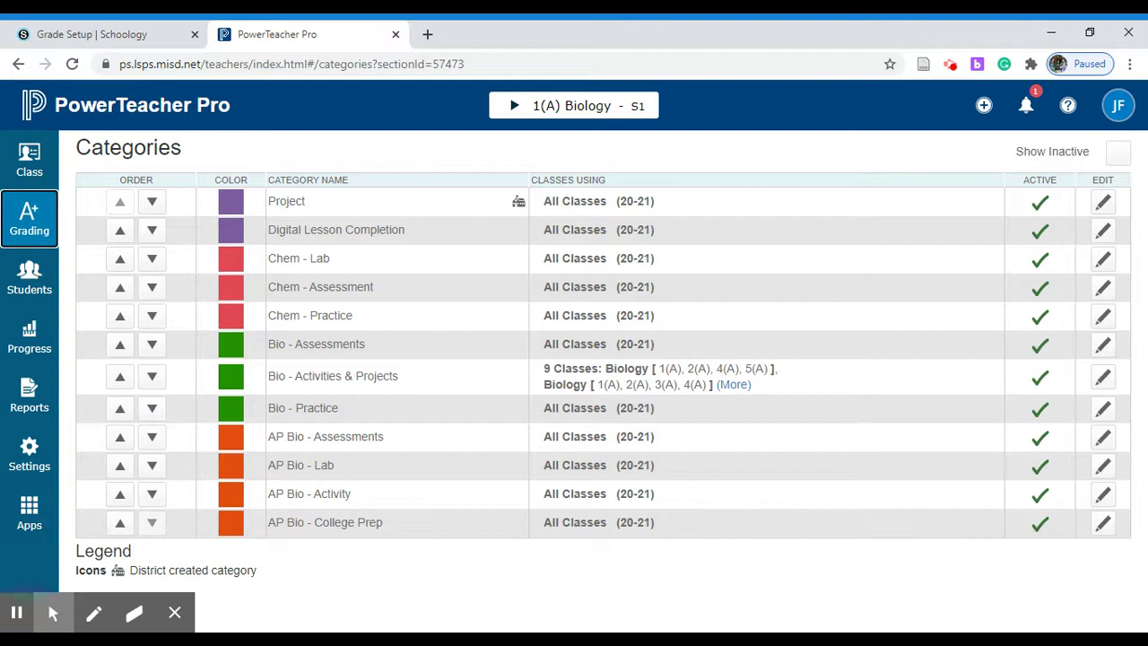
pyautogui.moveTo(268, 493); pyautogui.dragTo(352, 494)
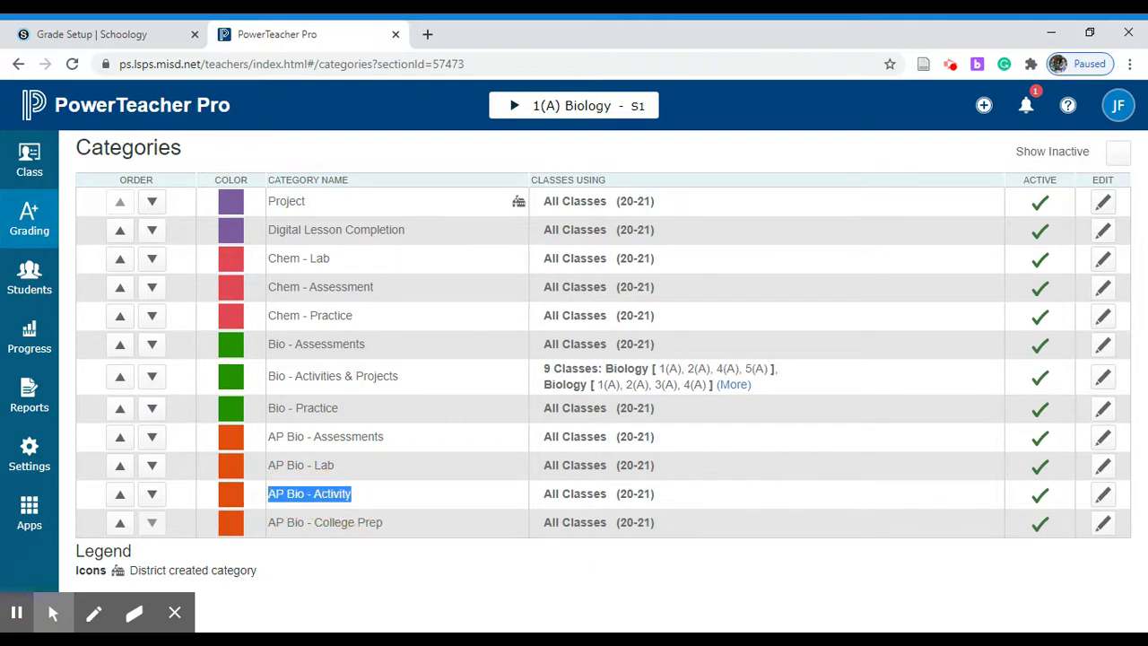
# - Create a new Schoology grading category named 'AP Bio - Activity' in the AP Biology course
pyautogui.click(154, 36)
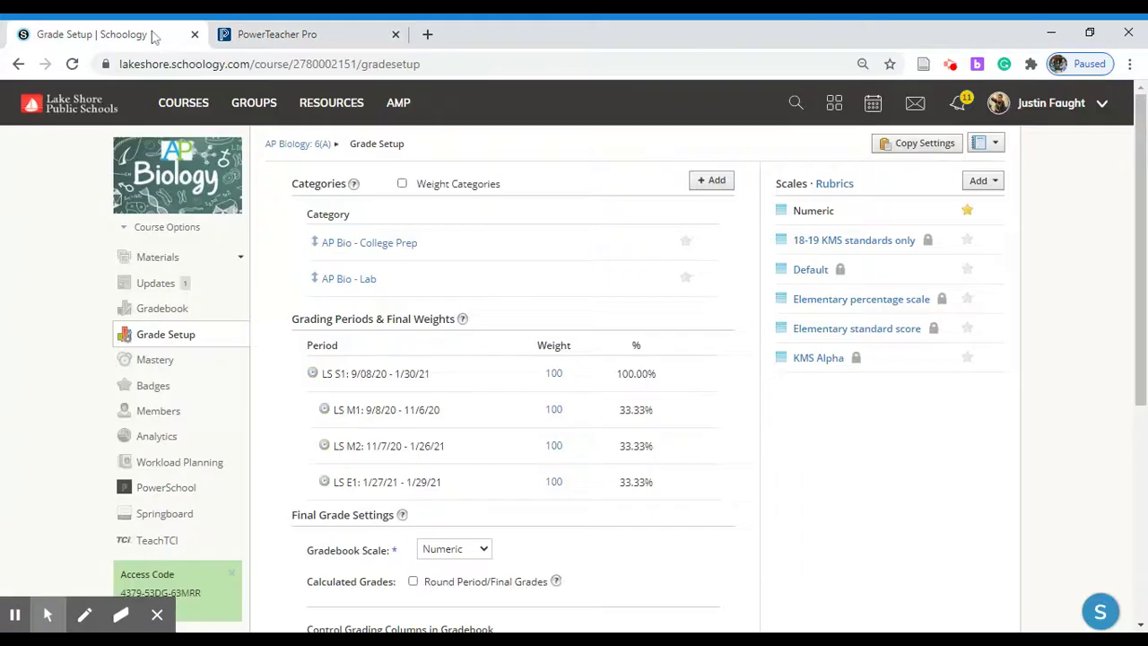
pyautogui.click(710, 188)
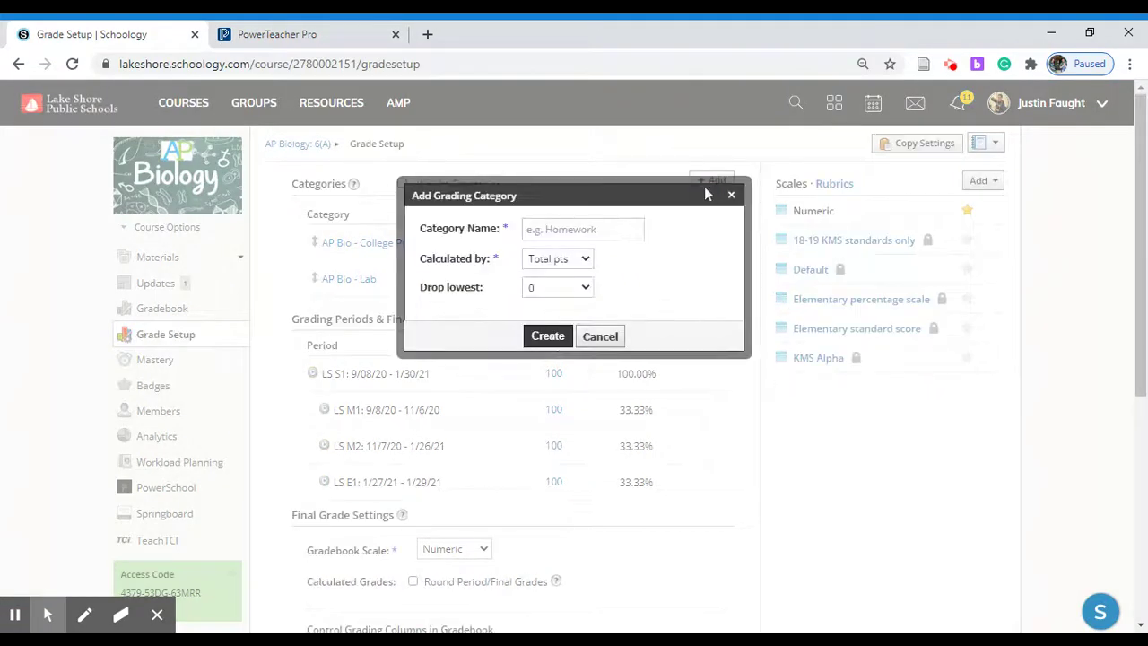
pyautogui.click(561, 228)
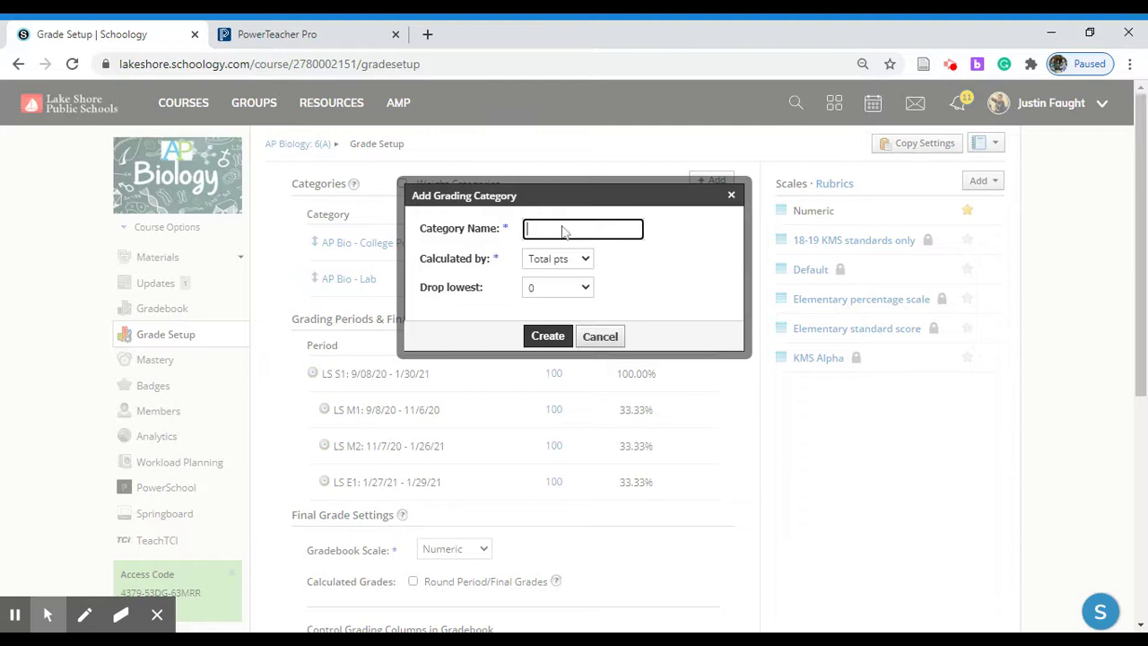
pyautogui.write('AP Bio - Activity')
pyautogui.click(548, 342)
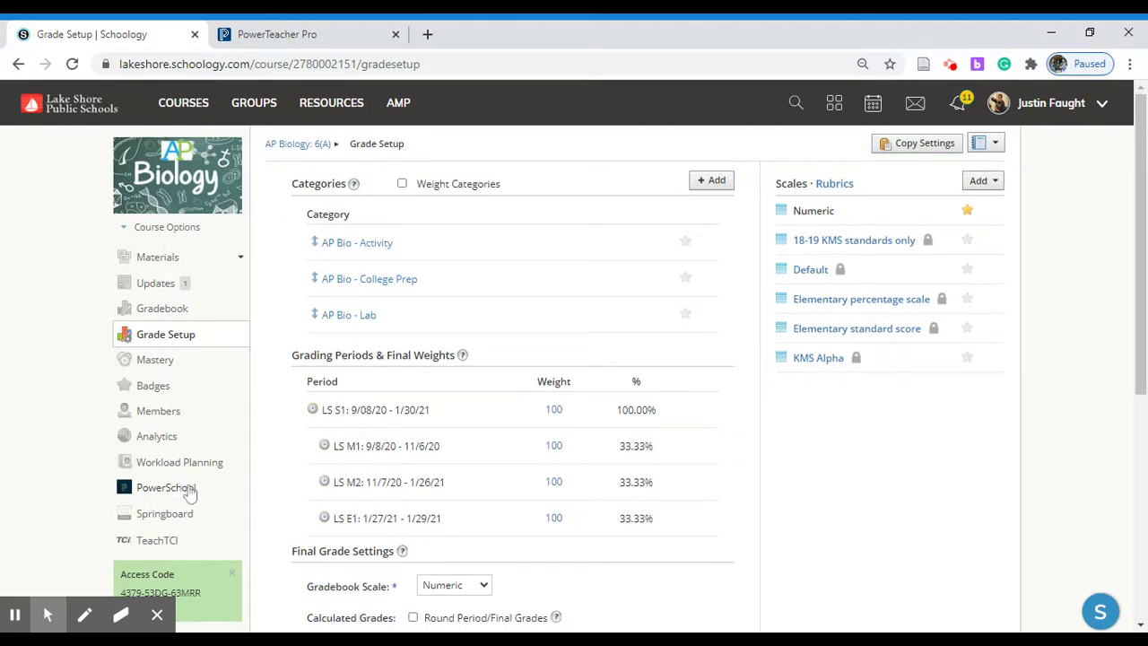
# - Show the PowerSchool Configuration tab's category mapping table for the AP Biology course
pyautogui.click(189, 490)
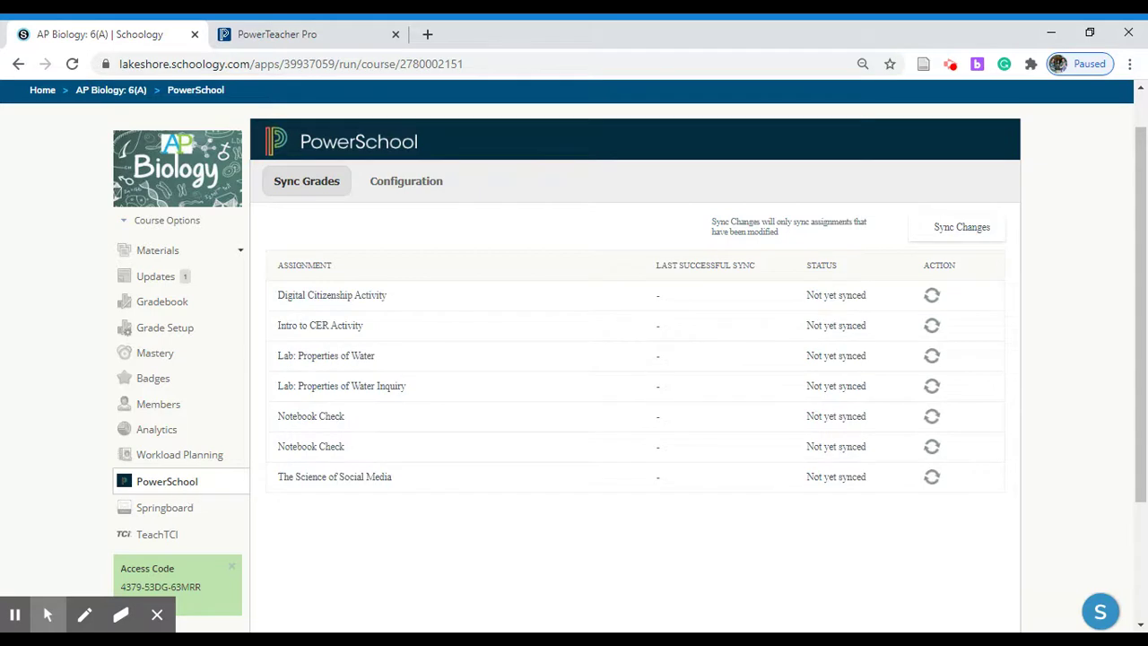
pyautogui.click(398, 191)
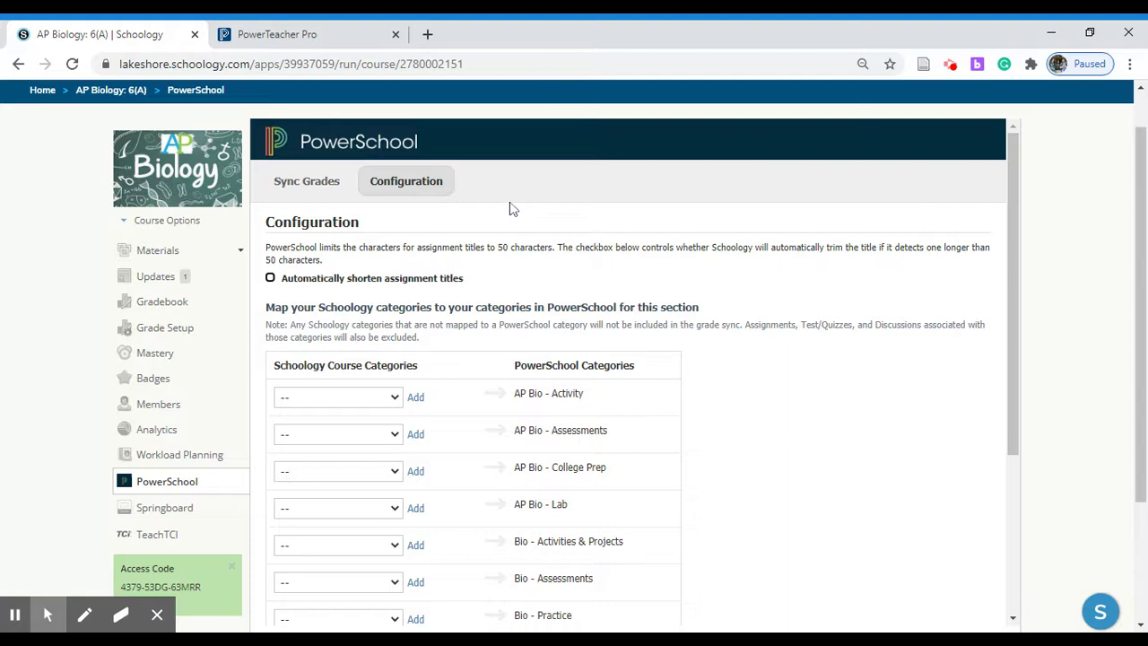
pyautogui.scroll(-1, 512, 208)
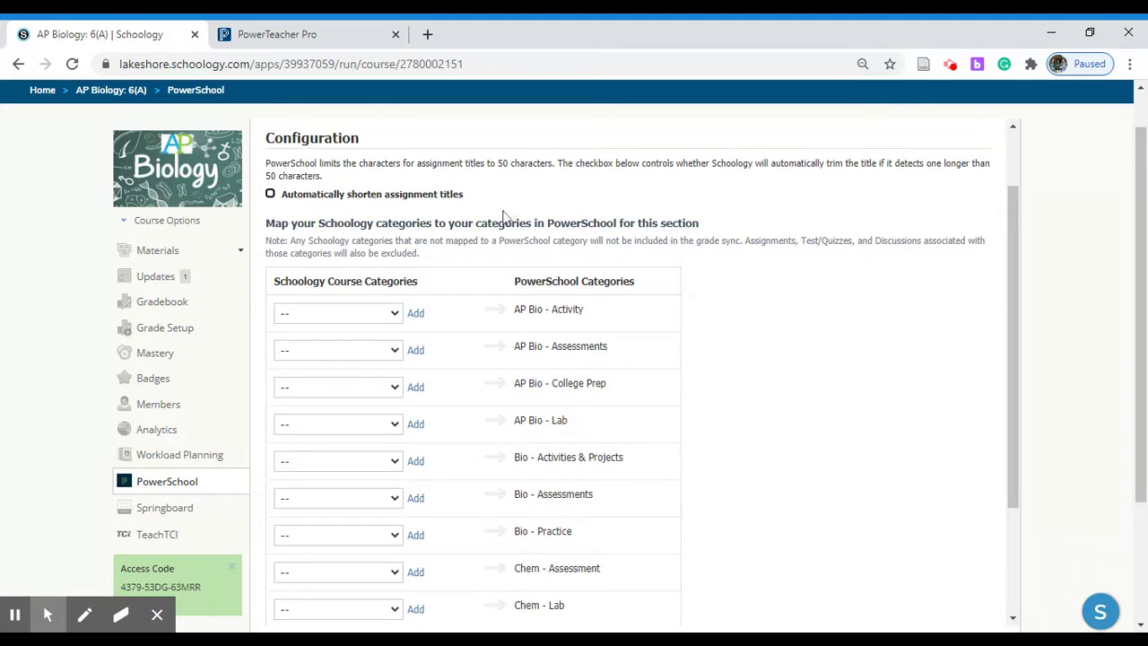
pyautogui.scroll(-1, 500, 221)
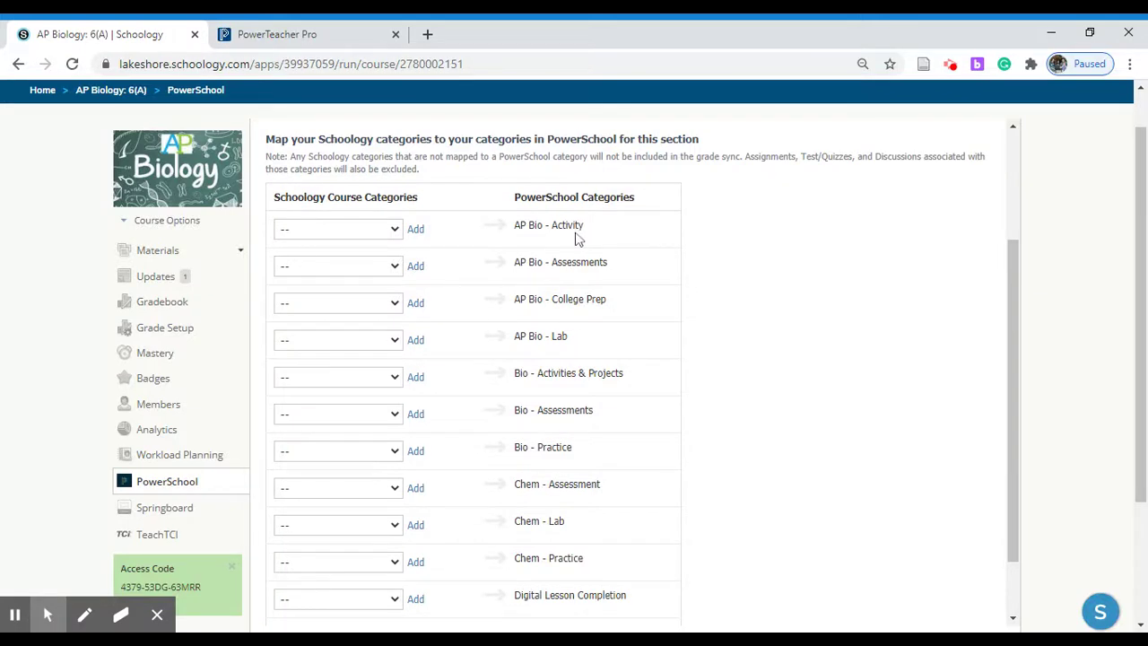
# - Map the PowerSchool AP Bio - Activity category to AP Bio - Activity and enable automatic title shortening
pyautogui.click(386, 229)
pyautogui.click(373, 251)
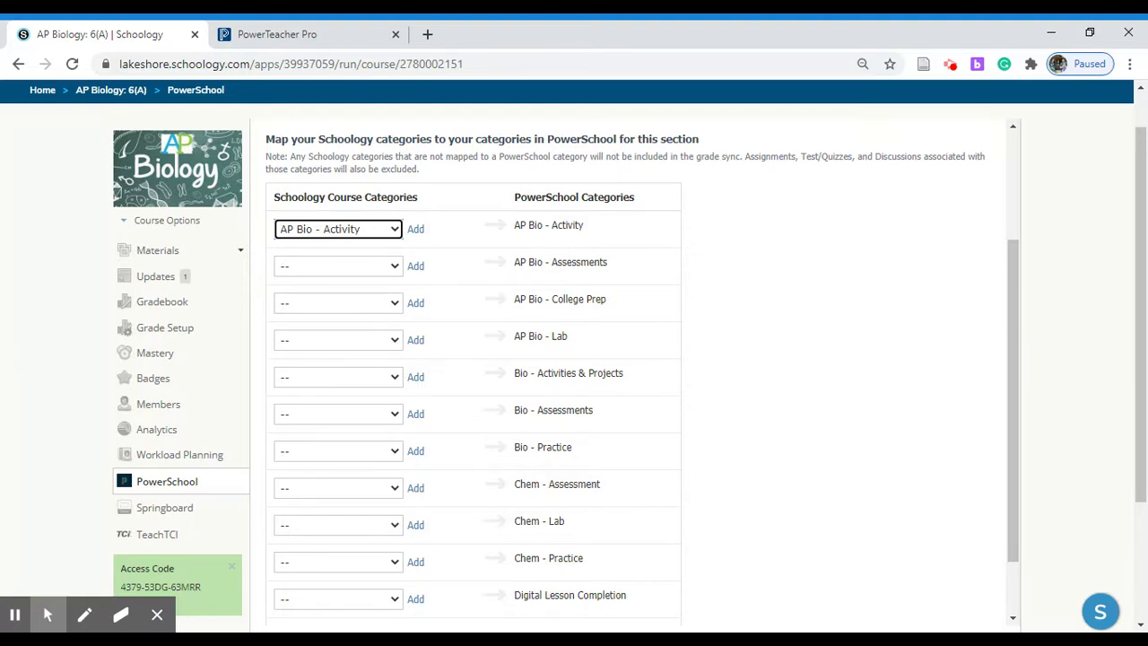
pyautogui.scroll(-2, 534, 250)
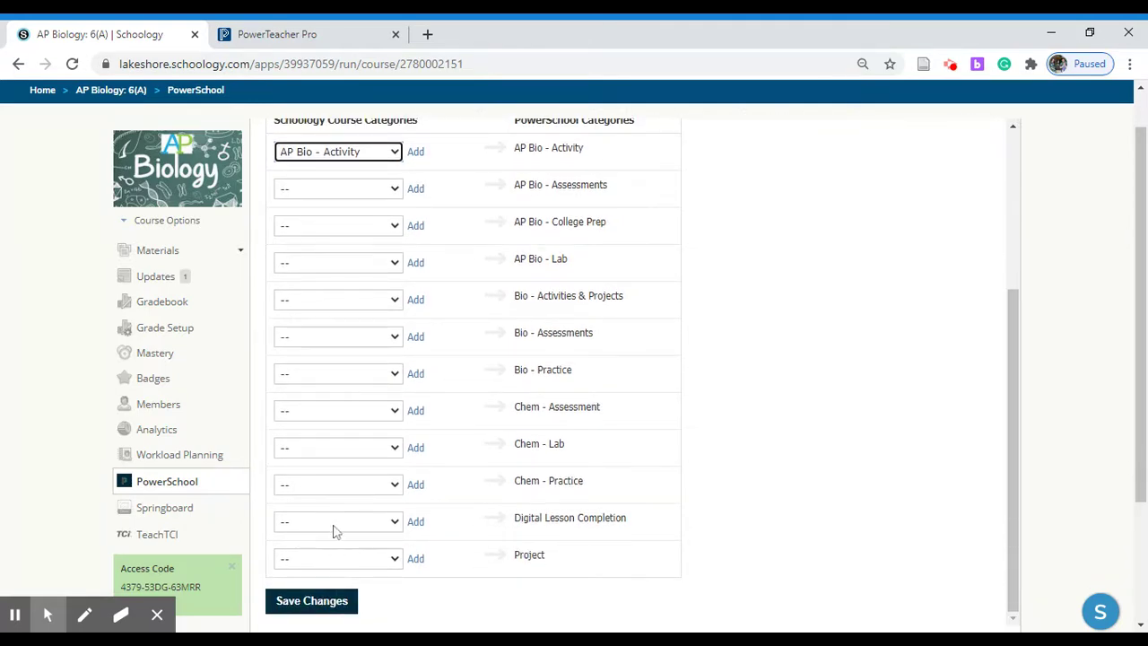
pyautogui.scroll(3, 332, 530)
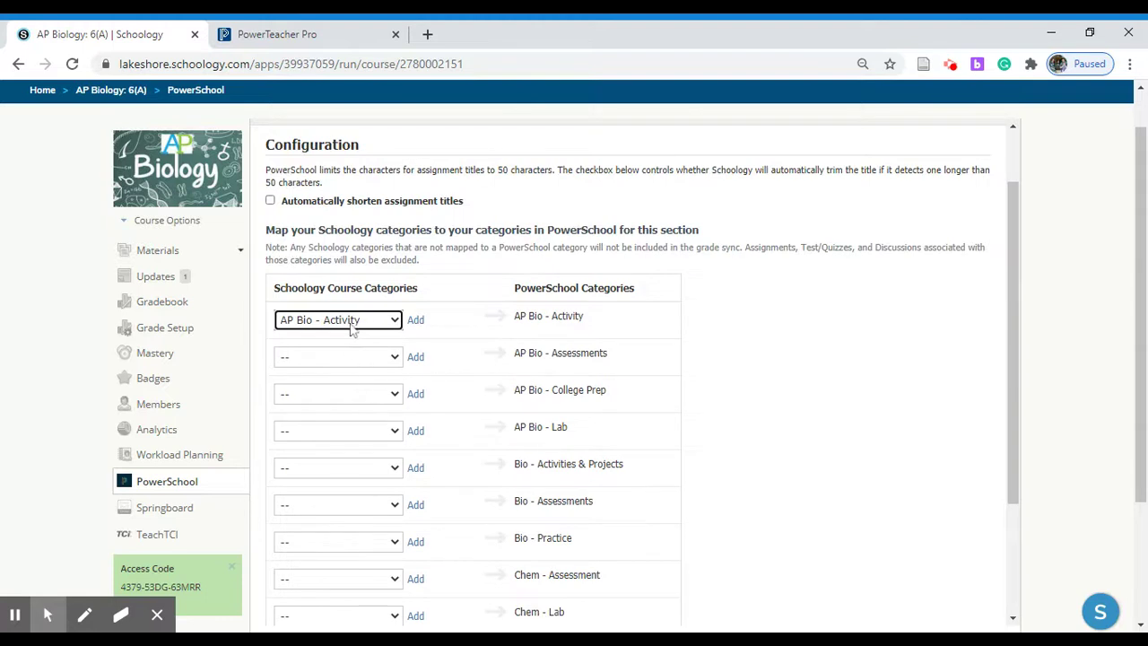
pyautogui.click(310, 203)
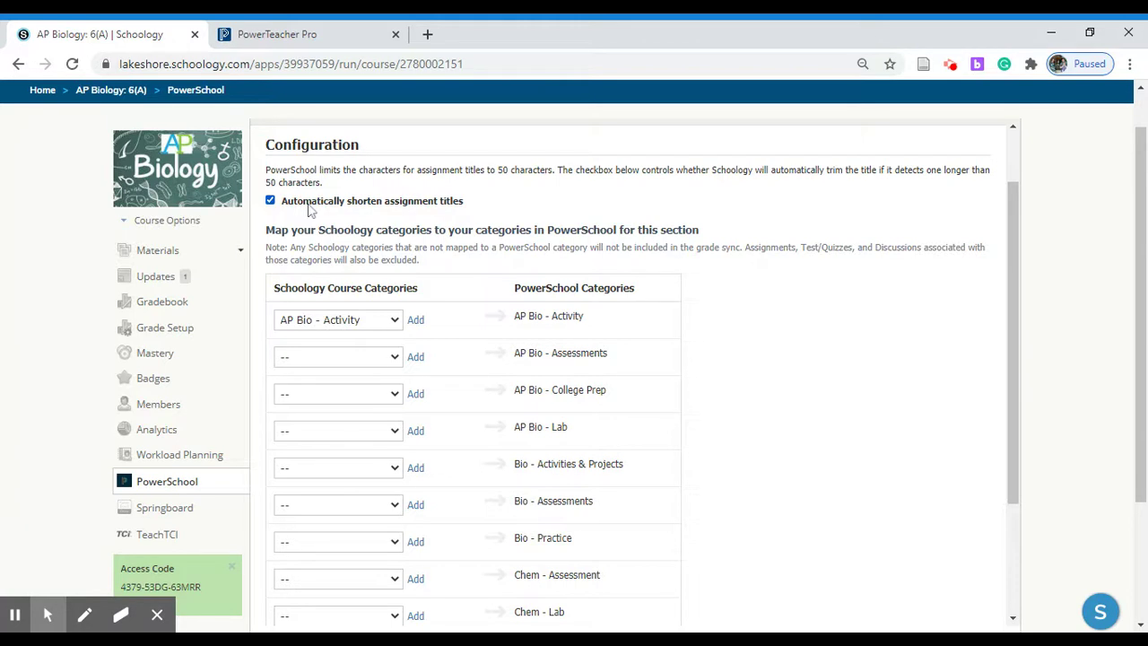
pyautogui.scroll(-2, 479, 215)
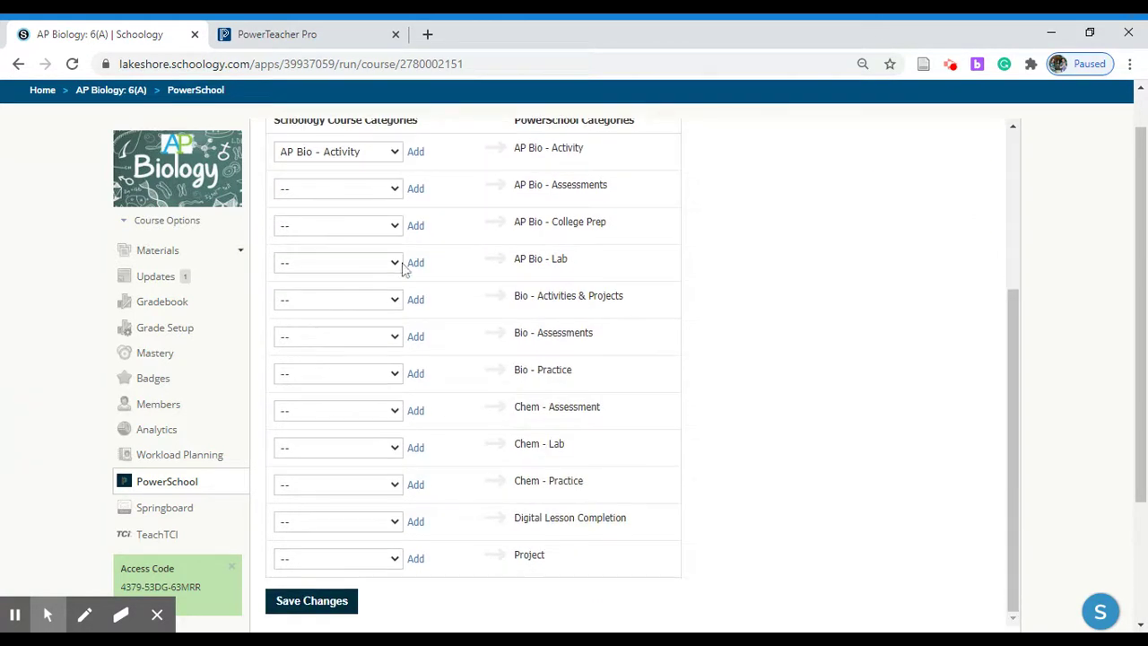
# - Save the category mapping and list the seven unsynced assignments under Sync Grades
pyautogui.click(334, 601)
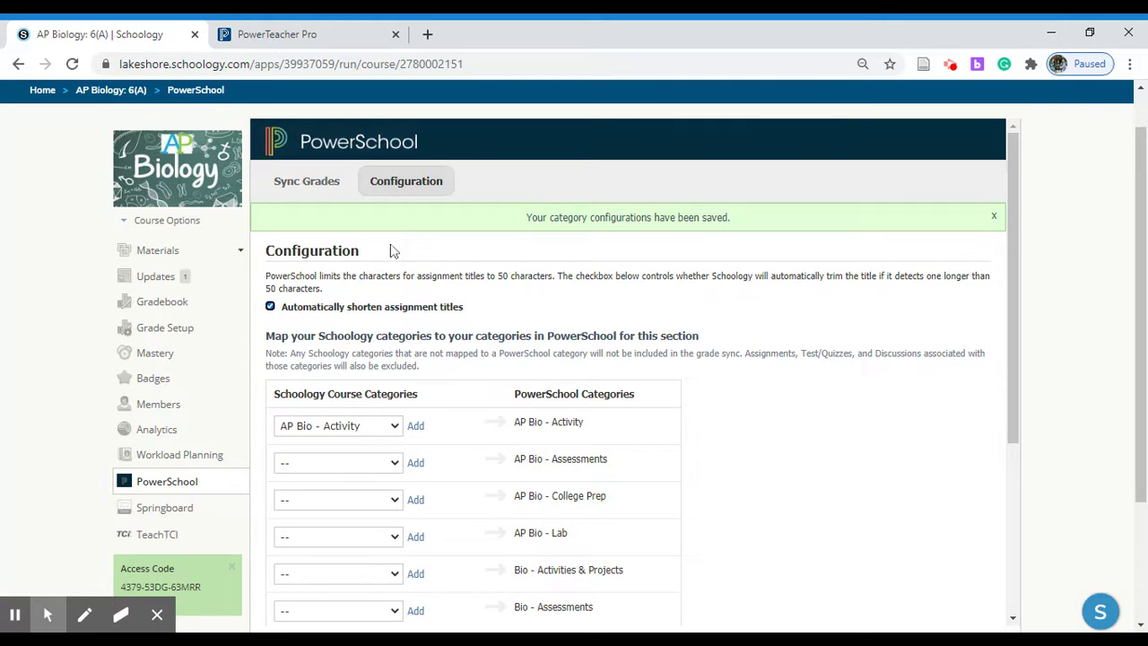
pyautogui.click(325, 187)
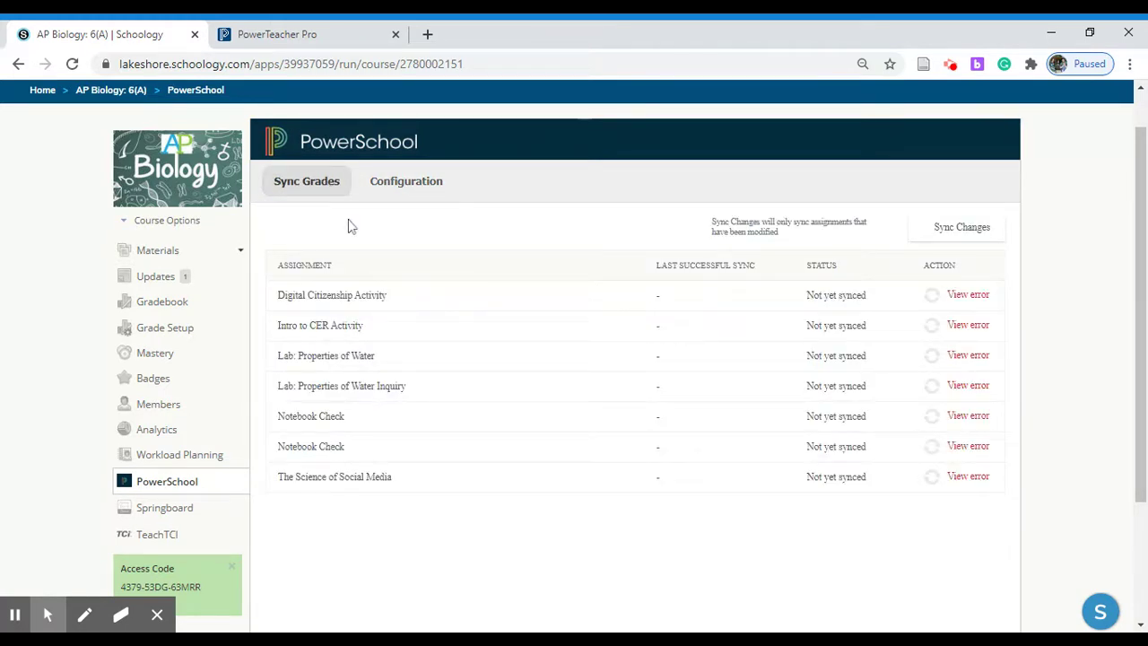
# - Return to the AP Biology materials and expand the Week 1 (Sept 8th - 11th) folder
pyautogui.click(136, 90)
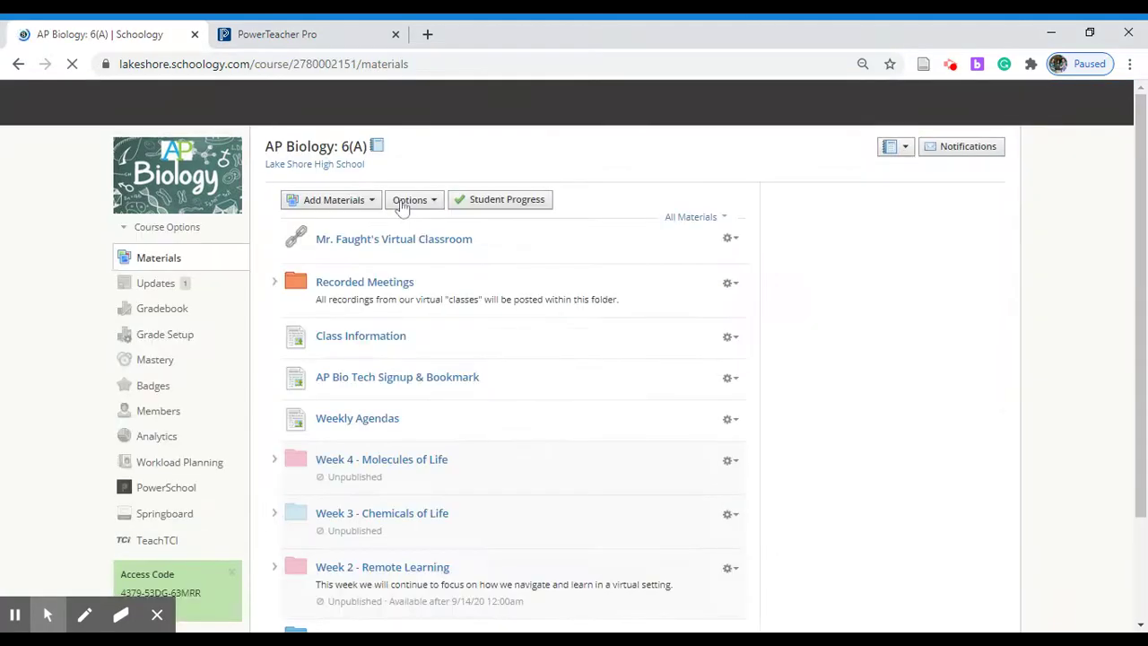
pyautogui.scroll(-3, 453, 259)
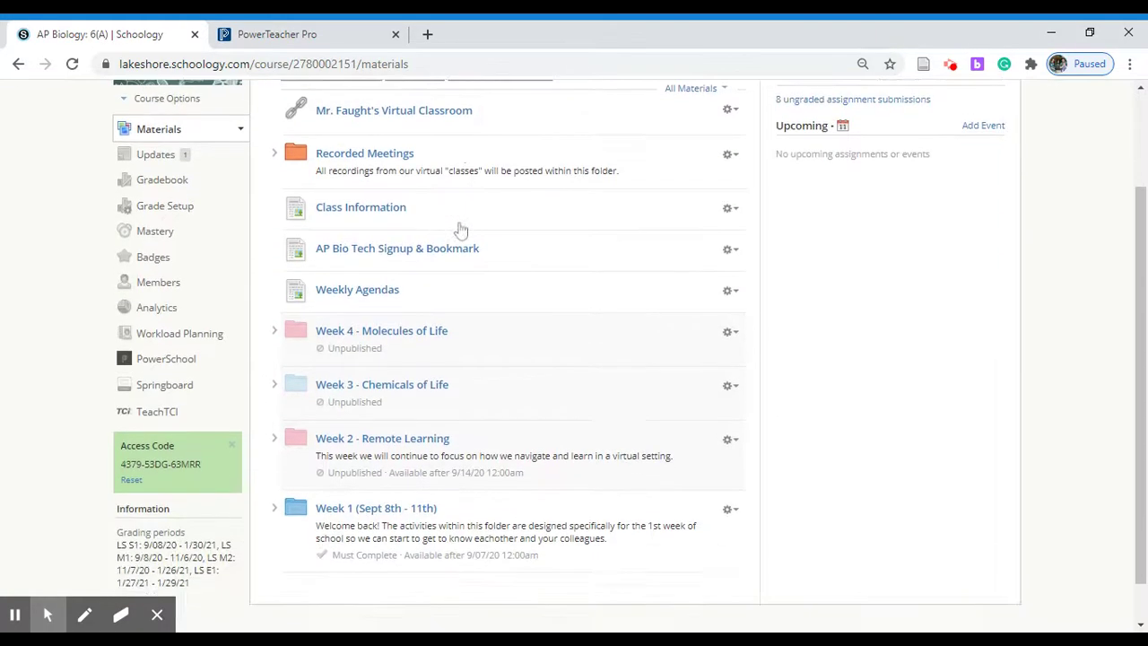
pyautogui.click(274, 470)
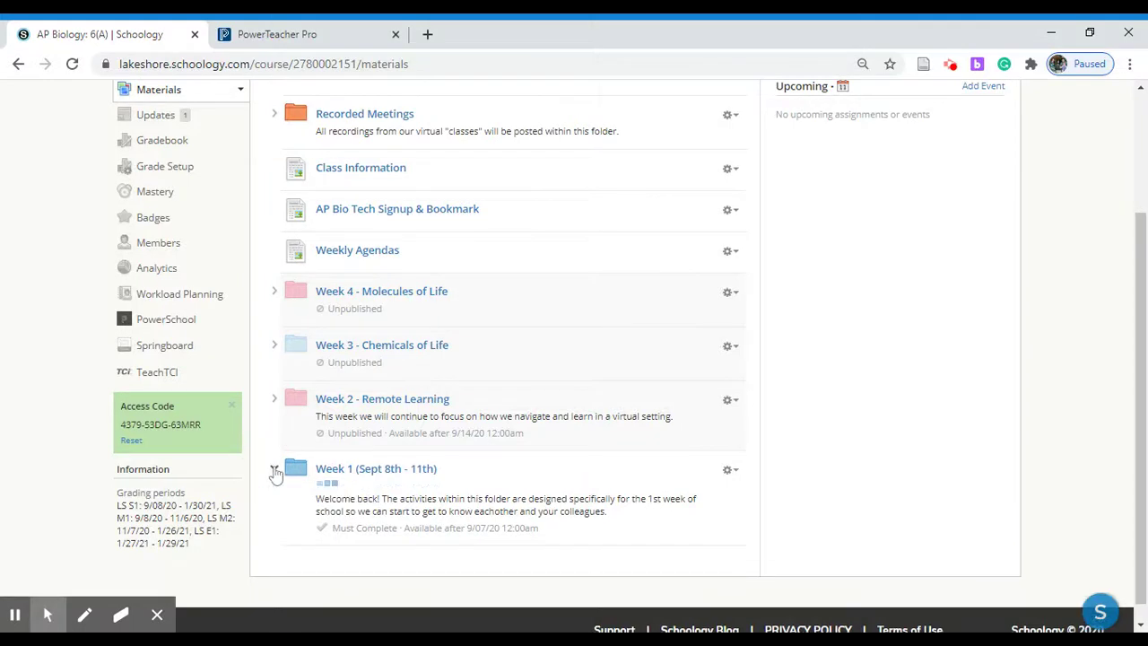
pyautogui.scroll(-2, 583, 361)
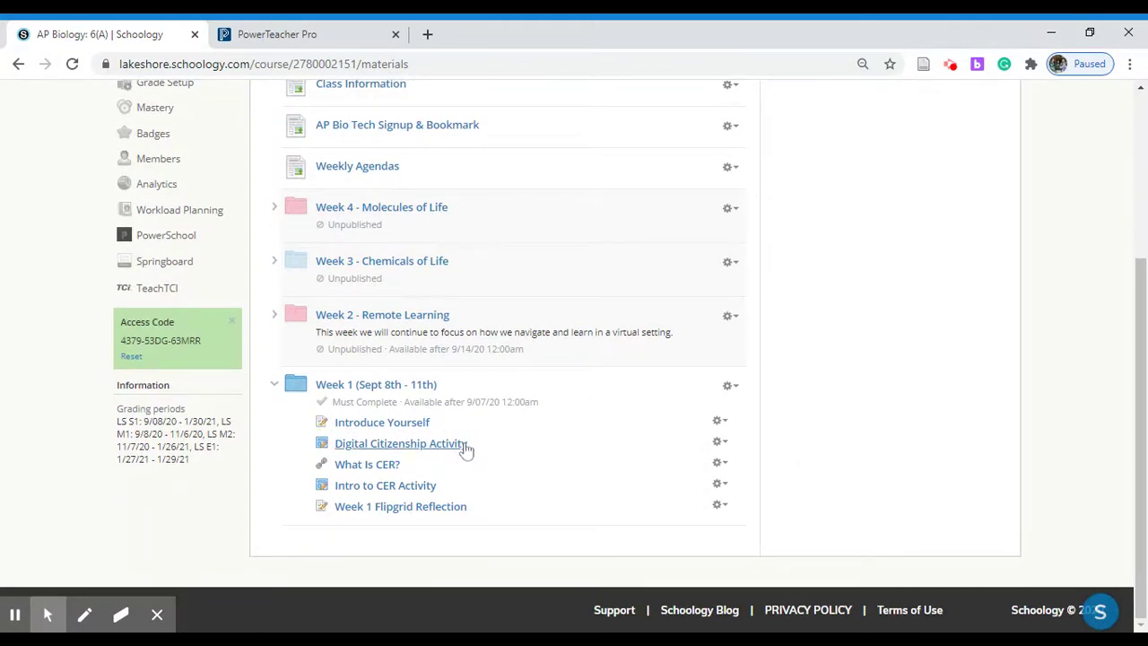
# - Recategorize Digital Citizenship Activity from AP Bio - College Prep to AP Bio - Activity and save it
pyautogui.click(719, 442)
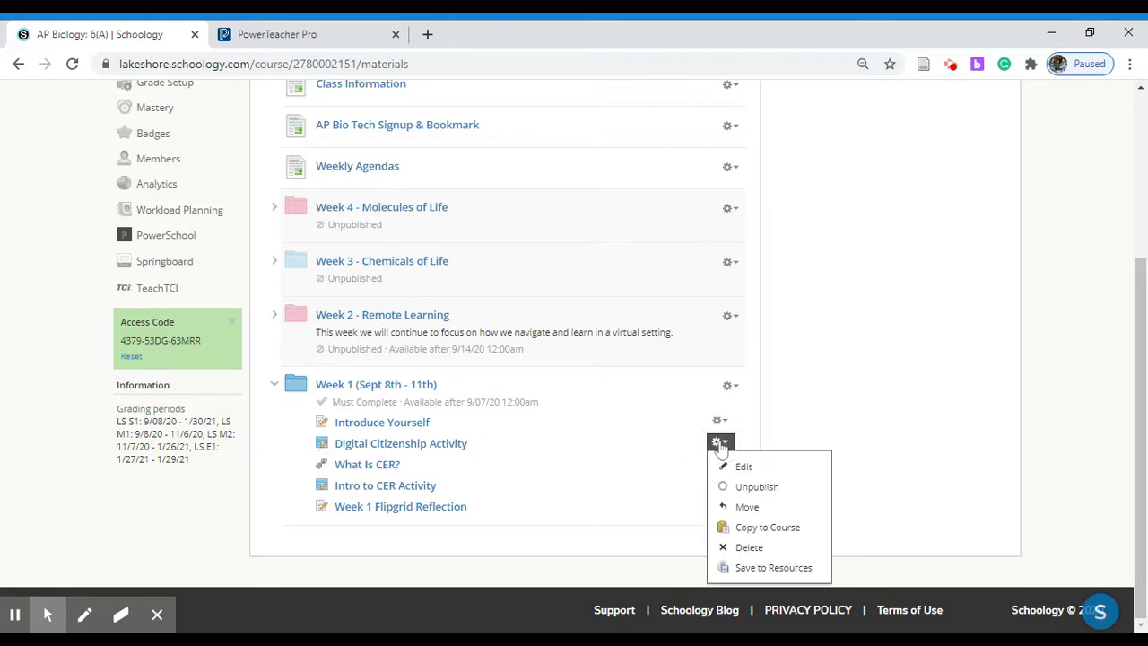
pyautogui.click(758, 466)
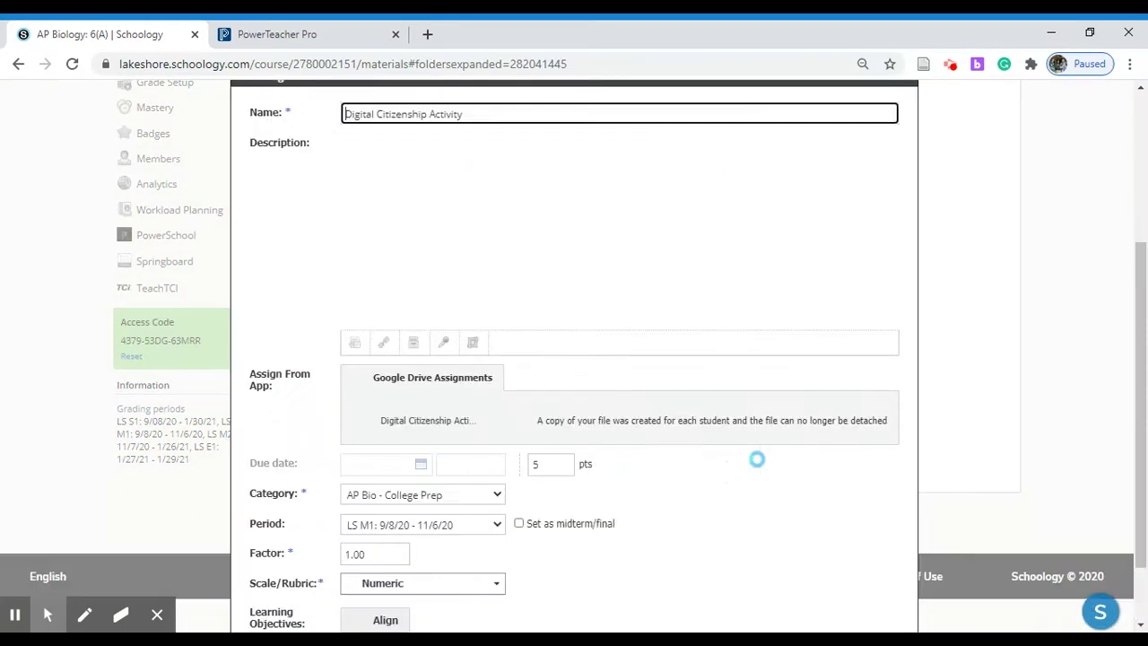
pyautogui.scroll(-1, 523, 278)
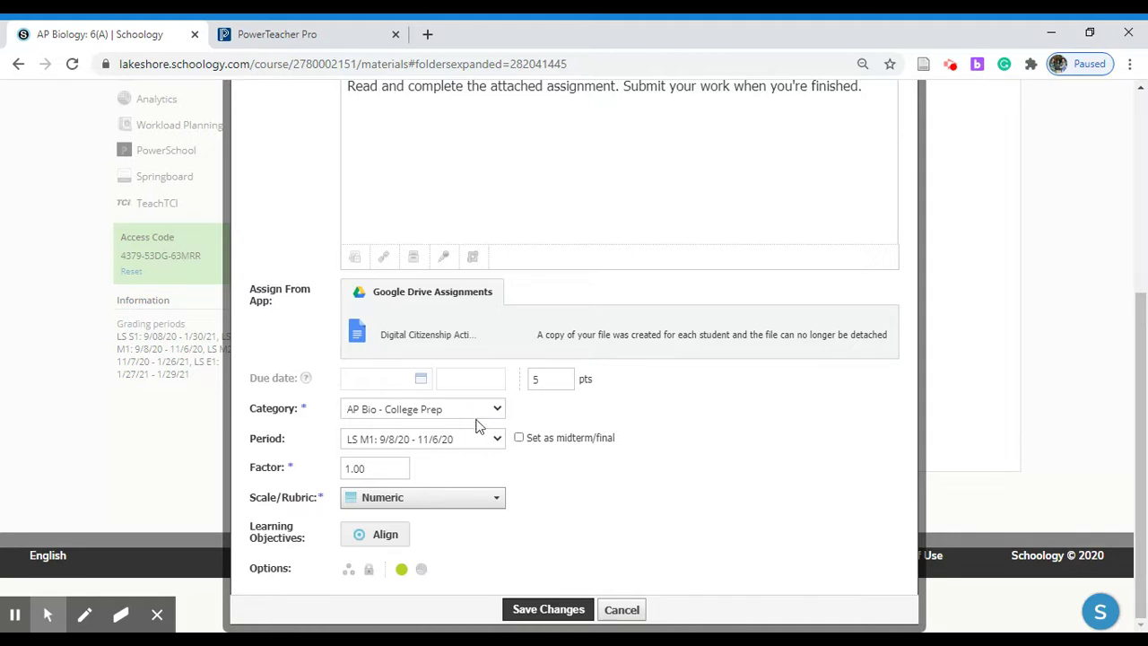
pyautogui.click(422, 439)
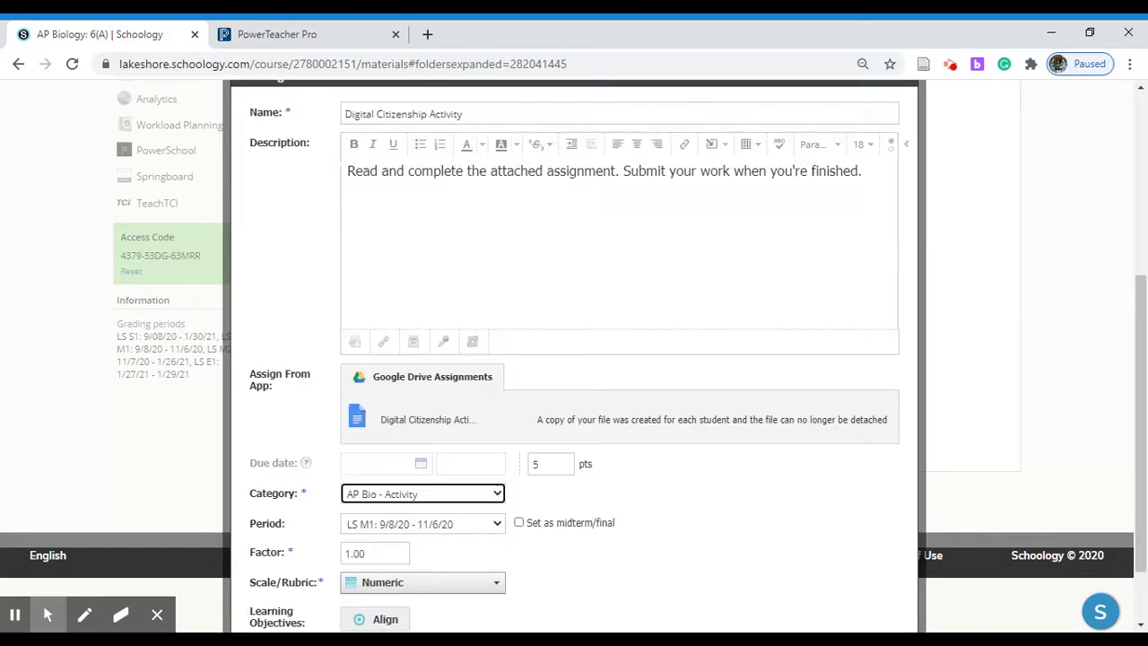
pyautogui.scroll(-1, 544, 455)
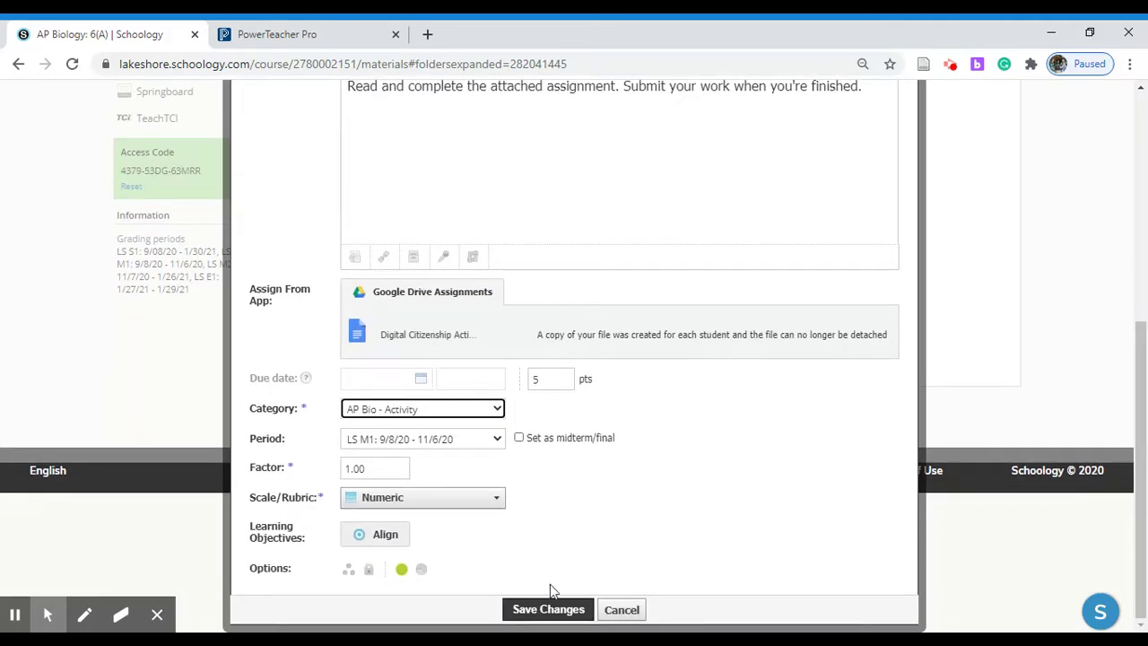
pyautogui.click(548, 612)
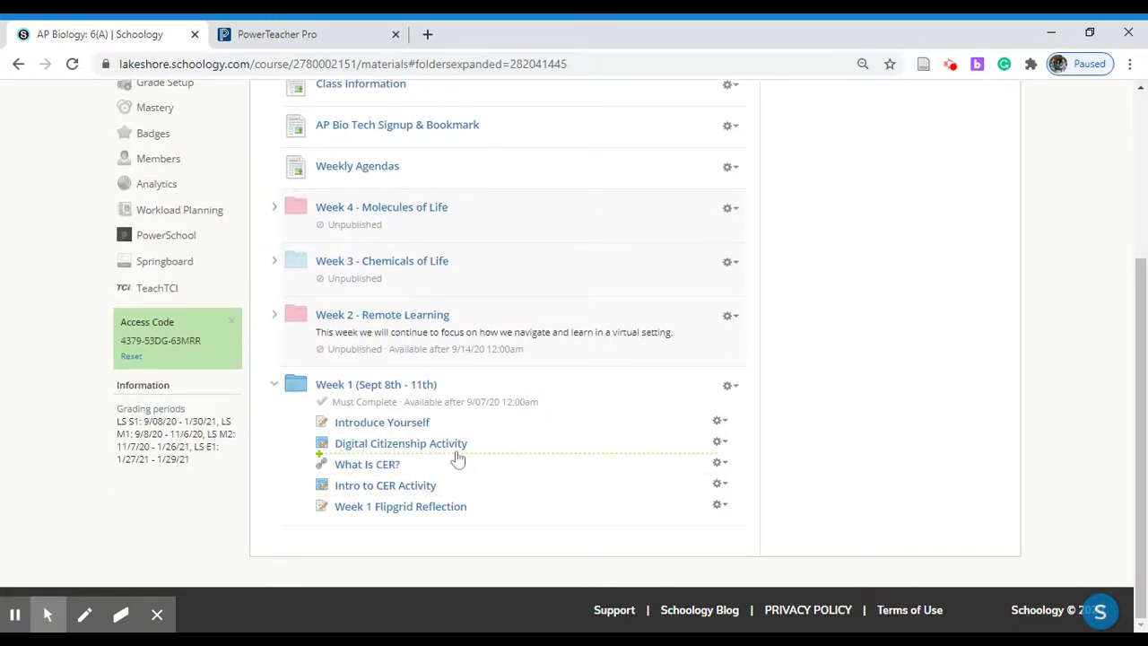
# - Go back to the PowerSchool Sync Grades page from the course sidebar
pyautogui.scroll(2, 455, 453)
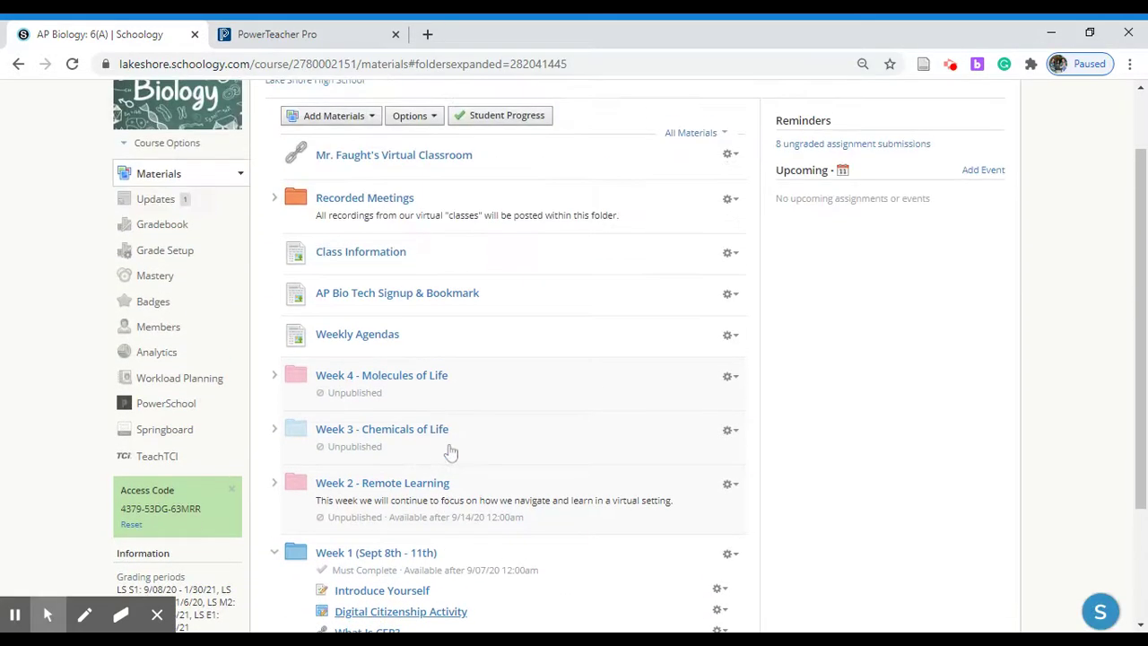
pyautogui.click(180, 408)
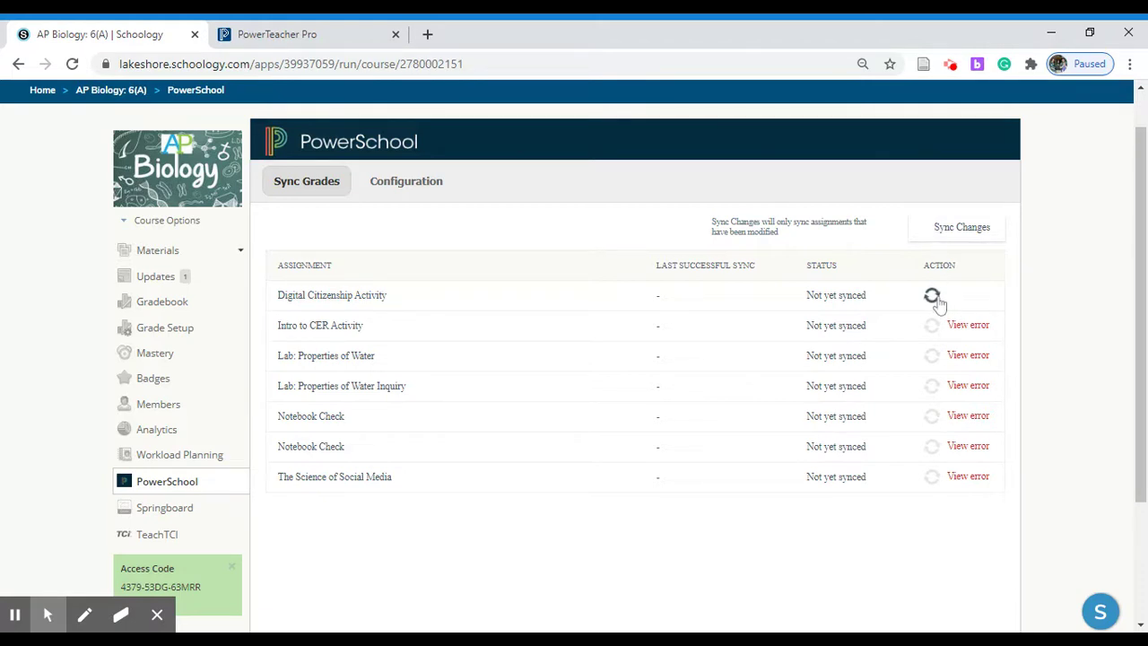
pyautogui.moveTo(935, 302)
pyautogui.moveTo(984, 332)
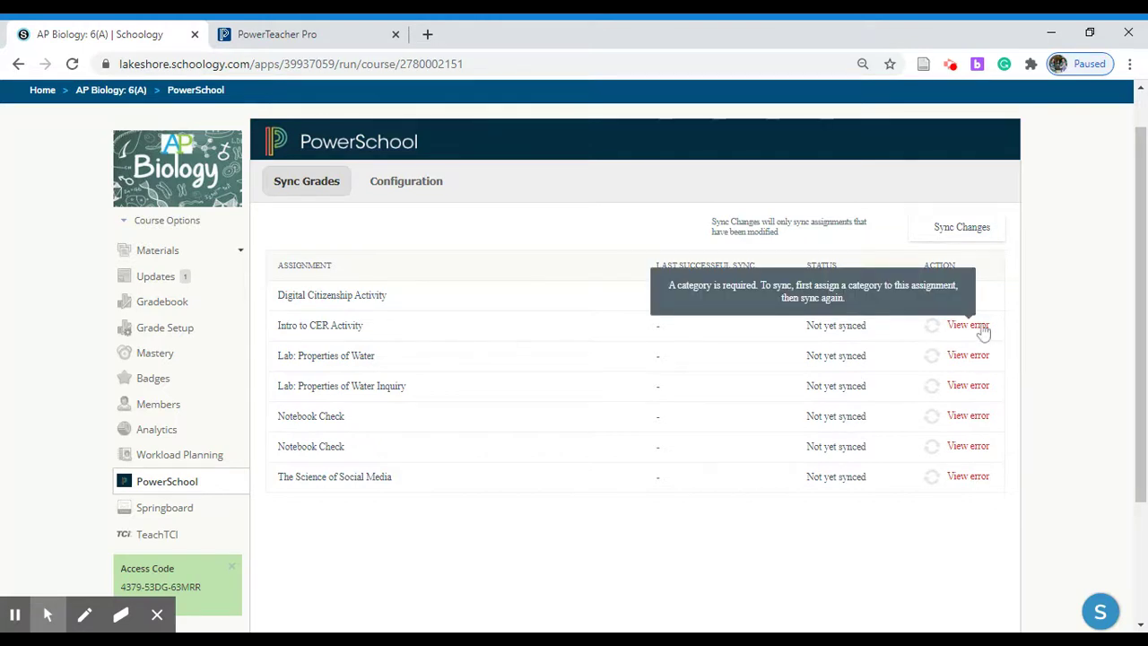